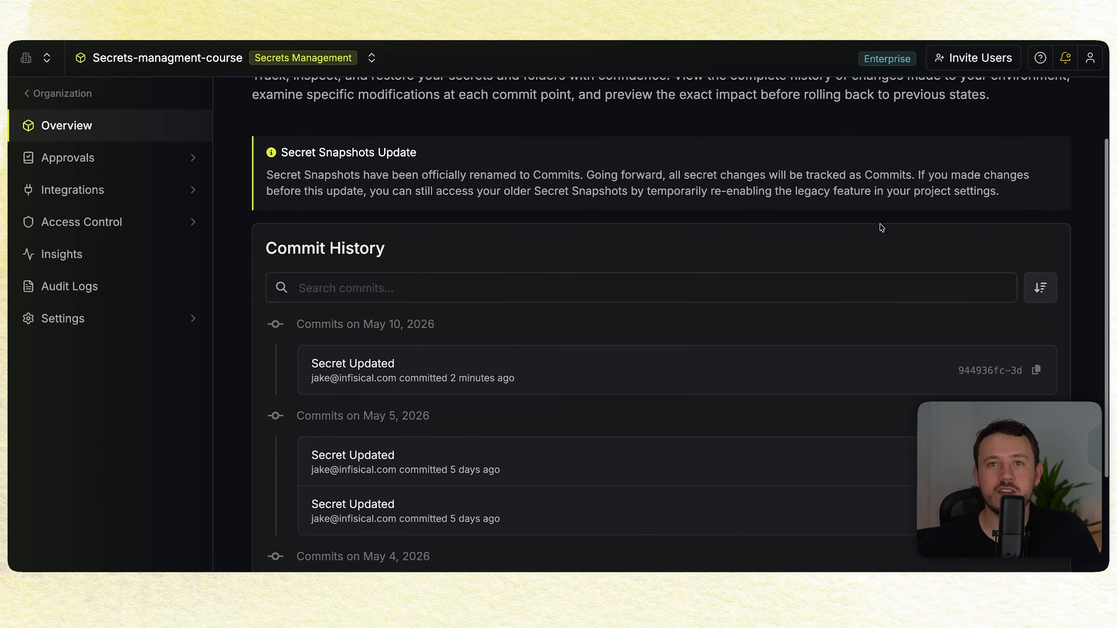
# Search the commit history for "secret" and clear the search text
pyautogui.scroll(-4, 880, 223)
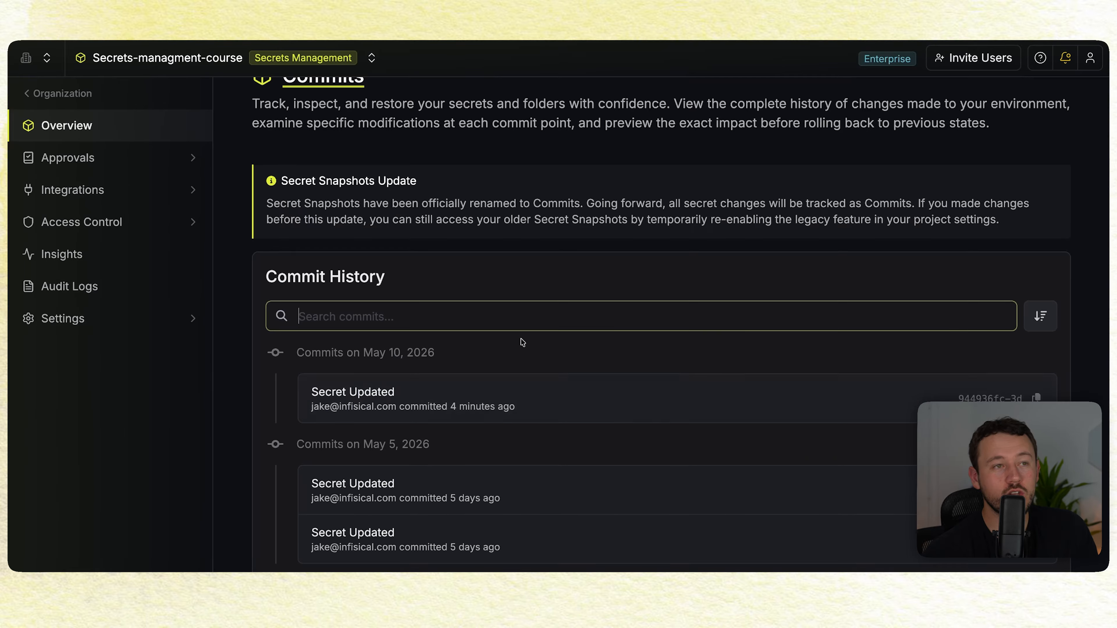
pyautogui.click(500, 317)
pyautogui.write('secret')
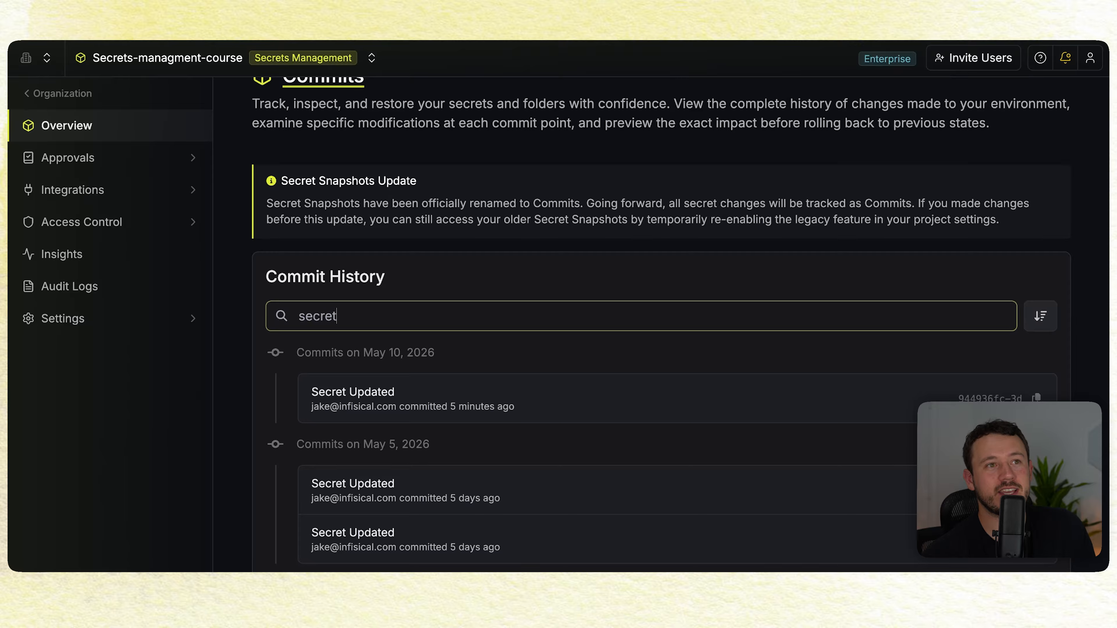
pyautogui.press('BackSpace')
pyautogui.press('BackSpace')
pyautogui.press('BackSpace')
pyautogui.press('BackSpace')
pyautogui.press('BackSpace')
pyautogui.press('BackSpace')
# Switch the commit history to oldest first and back to newest first
pyautogui.click(1041, 321)
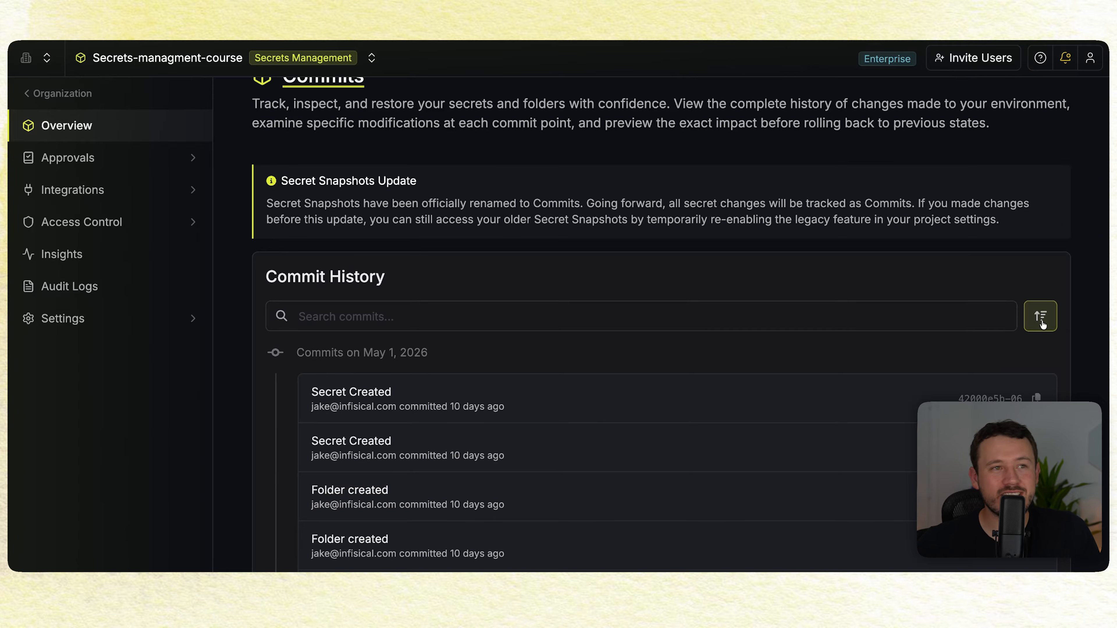
pyautogui.click(1041, 320)
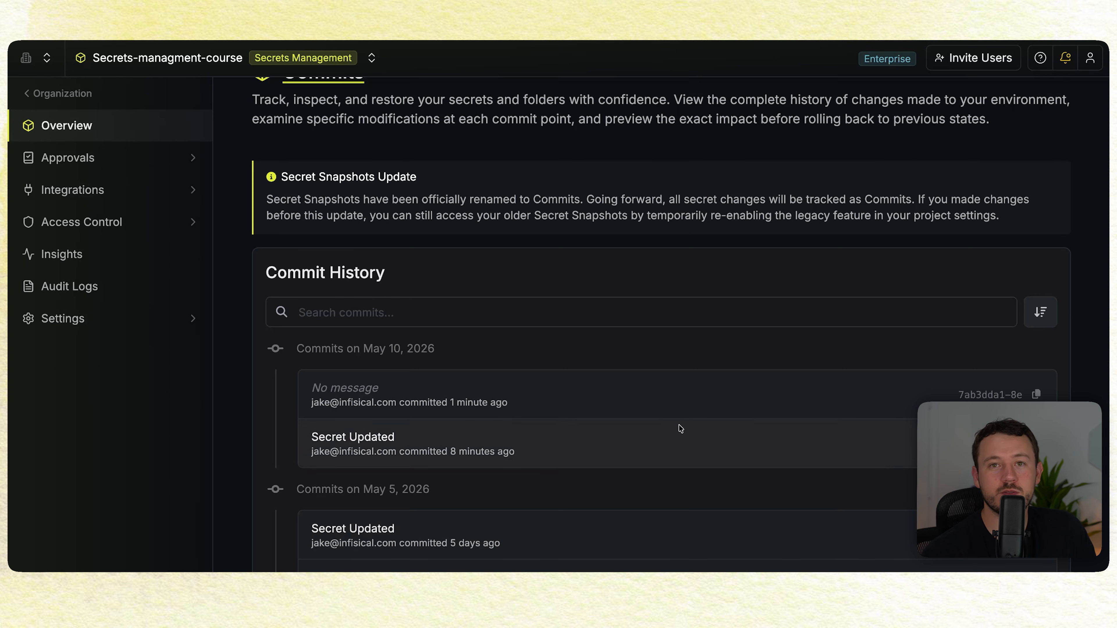
# Open the May 10 commit that has no message and review its secret changes
pyautogui.click(659, 401)
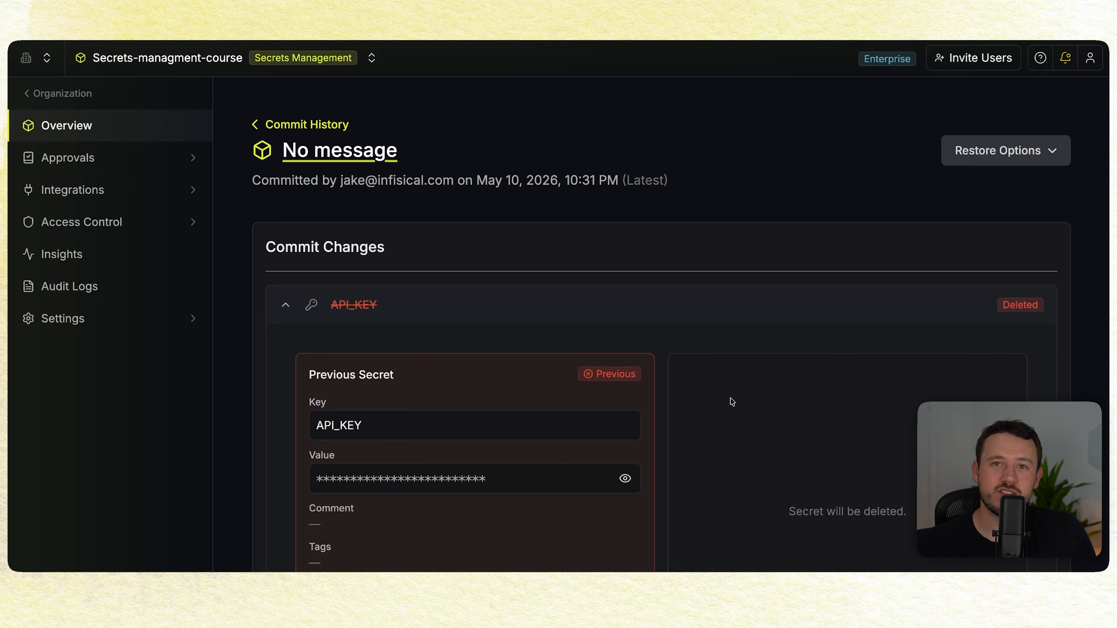
pyautogui.scroll(-3, 763, 400)
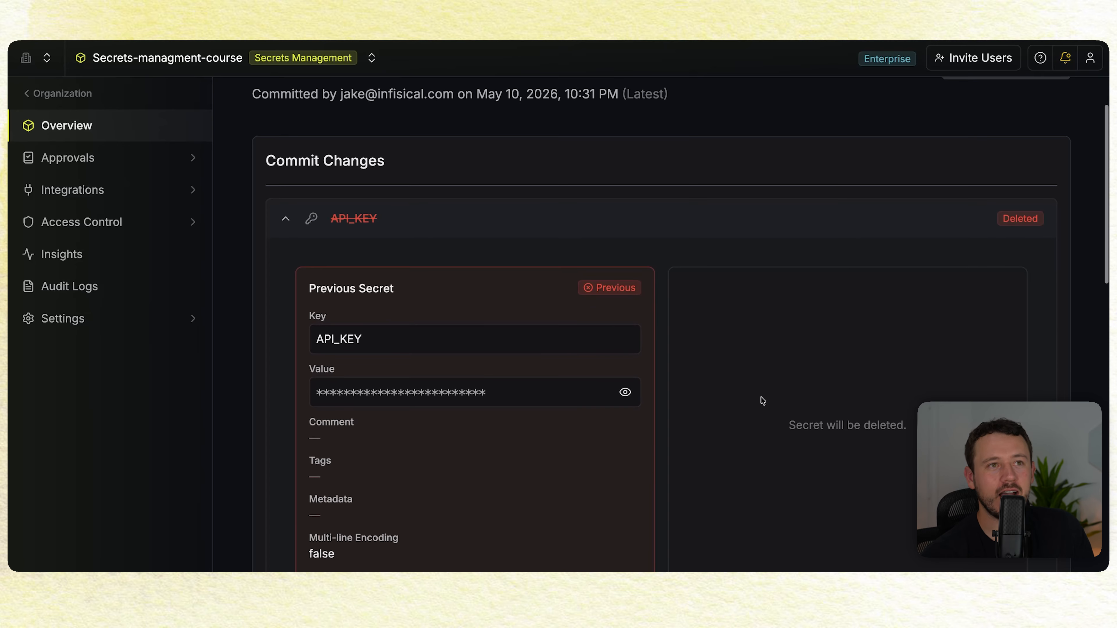
pyautogui.scroll(-10, 763, 401)
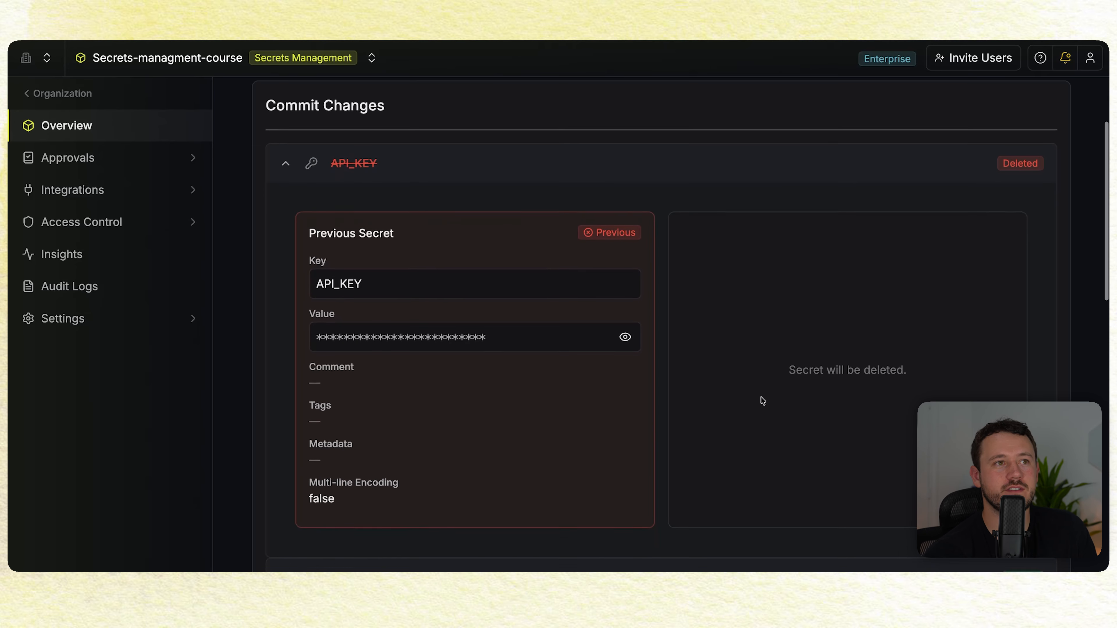
pyautogui.scroll(-15, 762, 401)
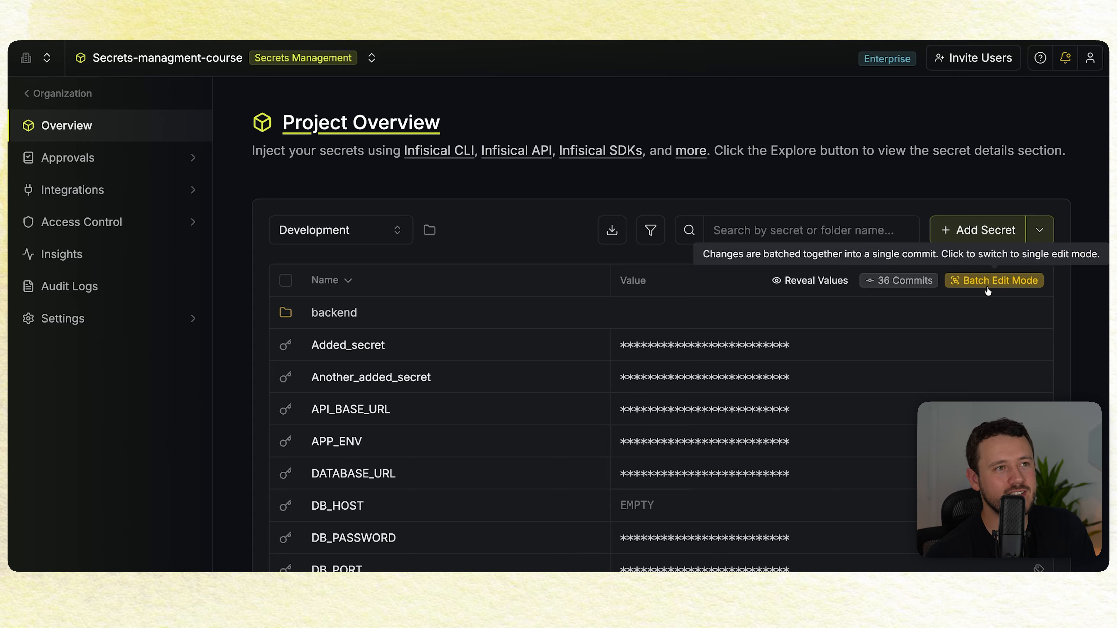
# Turn batch edit mode off and back on for the Development secrets
pyautogui.click(998, 290)
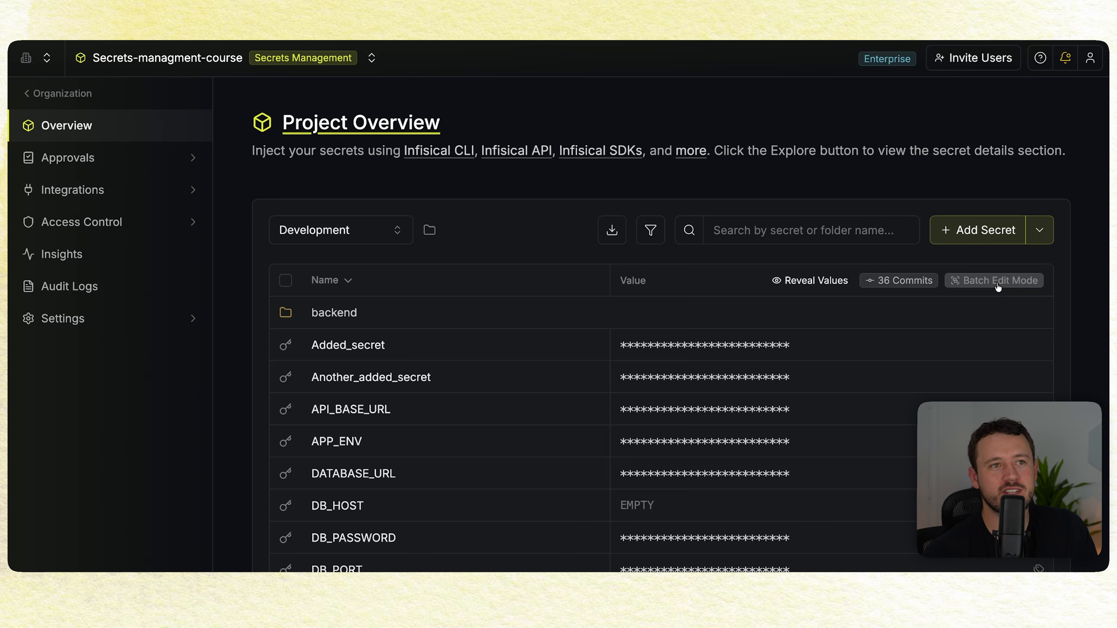
pyautogui.click(998, 288)
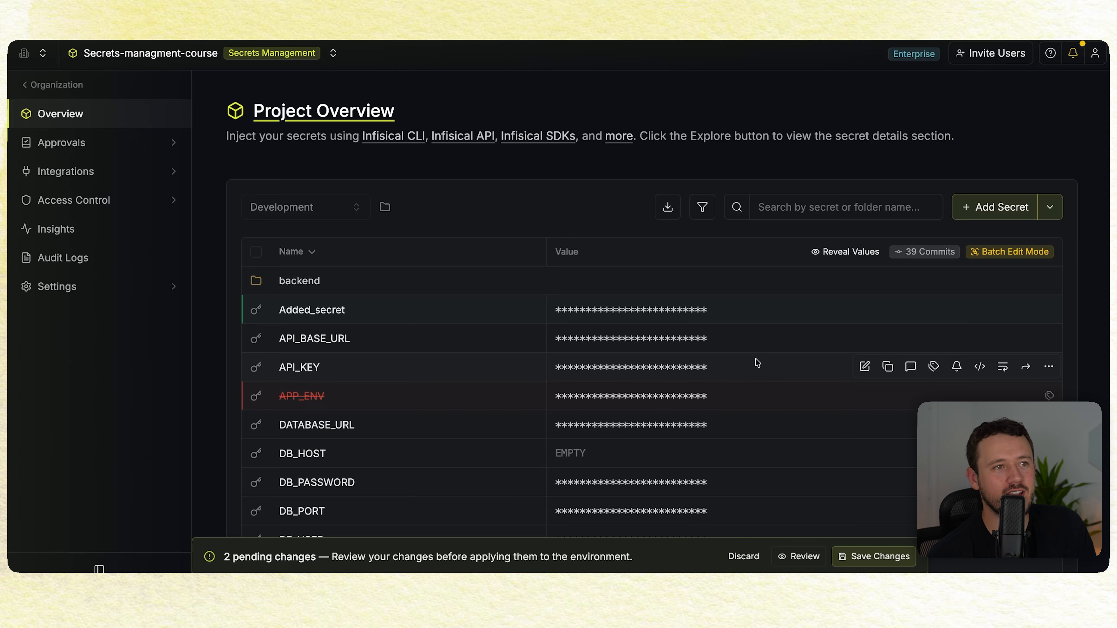
# Append a suffix to the API_KEY secret's value and save all pending batch changes
pyautogui.click(746, 365)
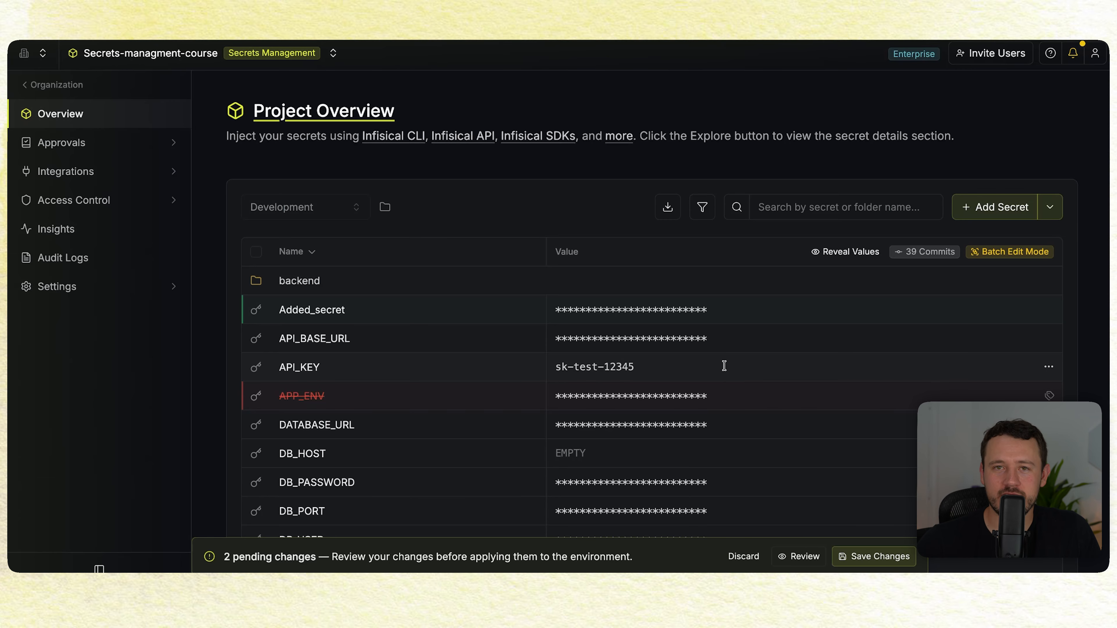
pyautogui.write('-changed')
pyautogui.press('Return')
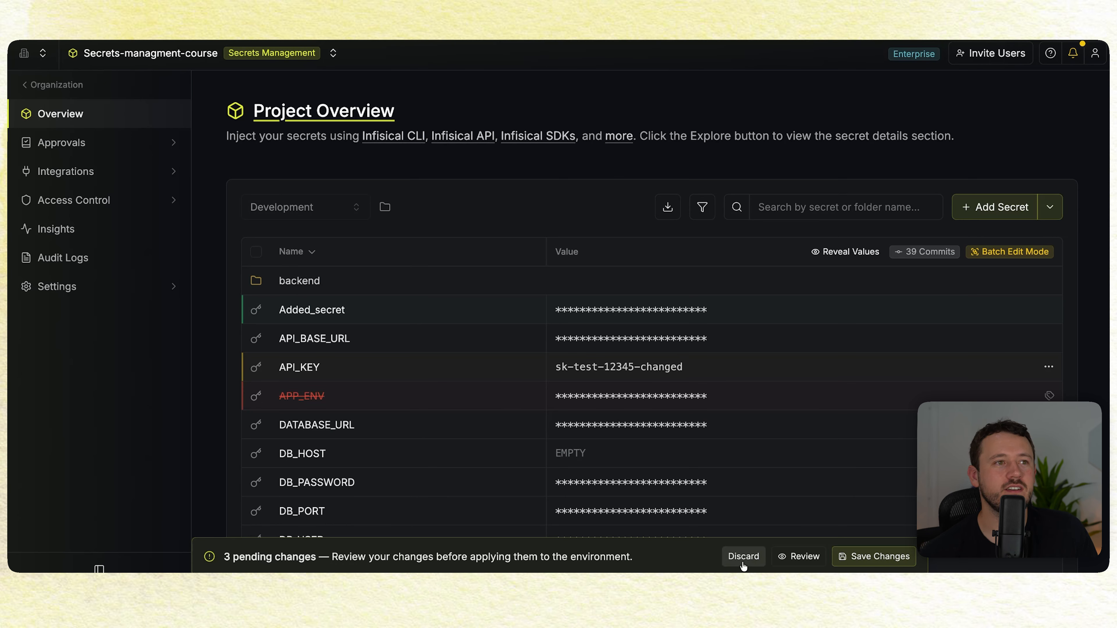
pyautogui.click(893, 562)
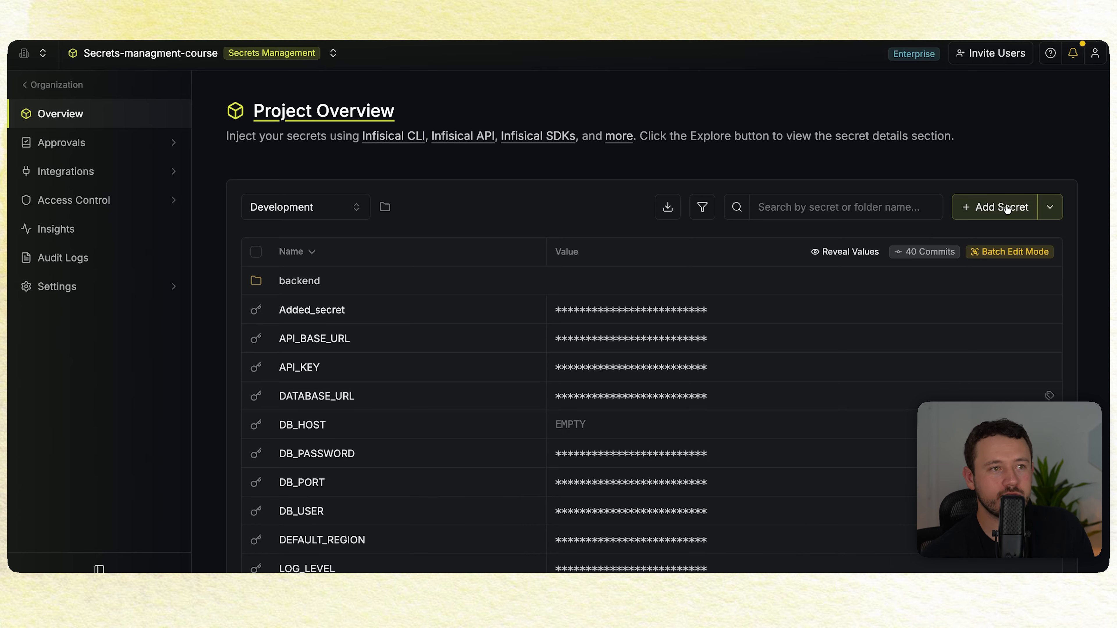
# Open the latest commit from the commit history and review its changes to APP_ENV, Added_secret and API_KEY
pyautogui.click(935, 253)
pyautogui.click(576, 419)
pyautogui.scroll(-5, 646, 359)
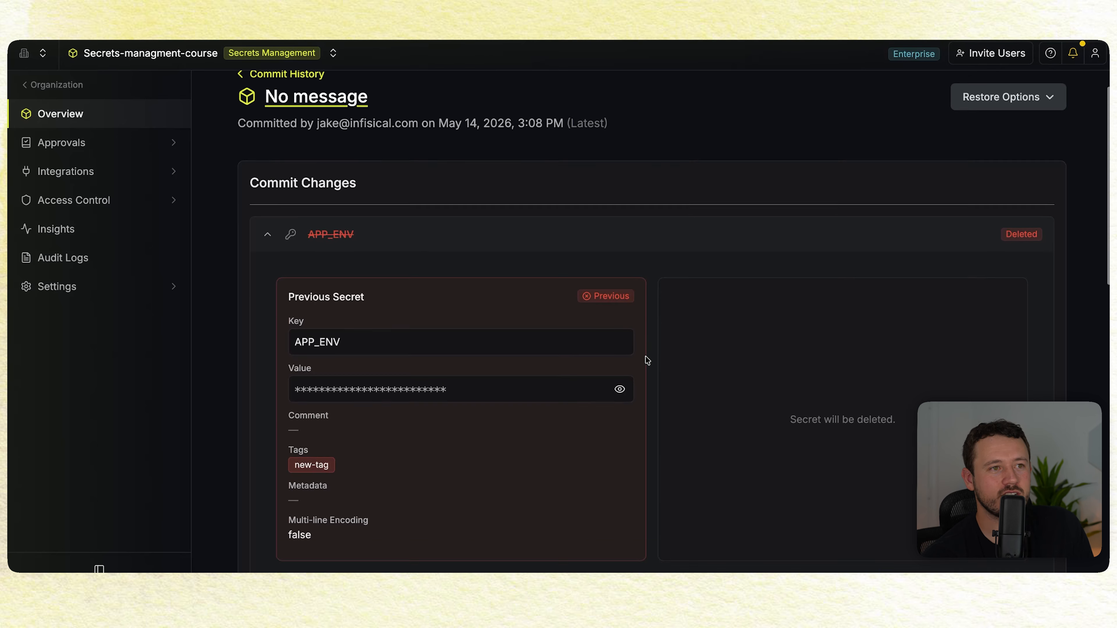
pyautogui.scroll(-8, 652, 358)
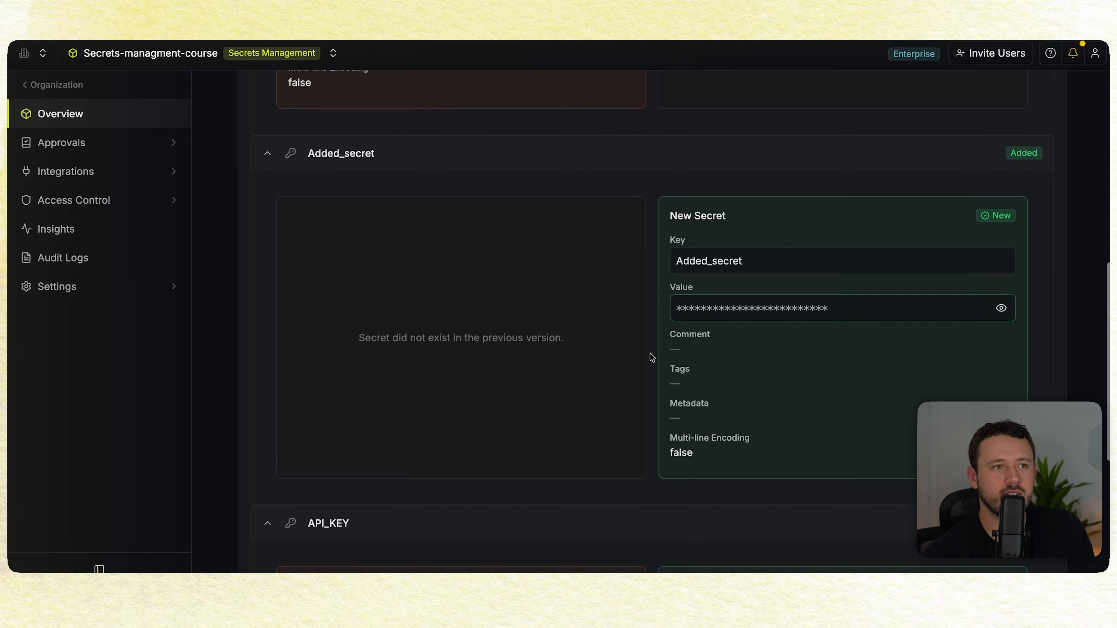
pyautogui.scroll(-6, 652, 357)
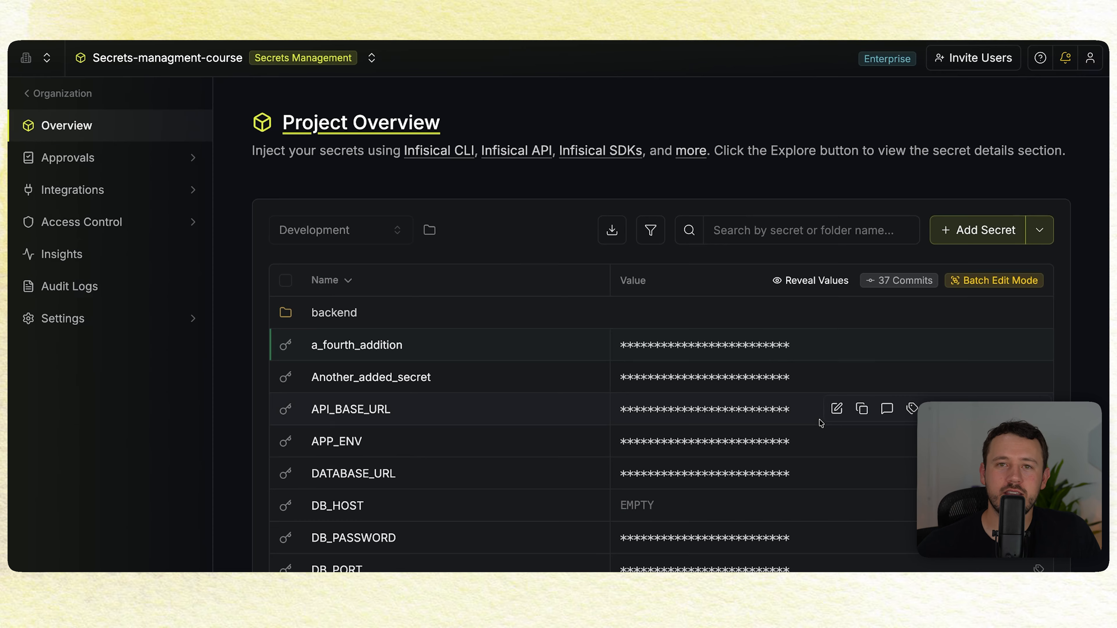
# Disable batch edit mode and discard the pending addition of a_fourth_addition
pyautogui.click(987, 281)
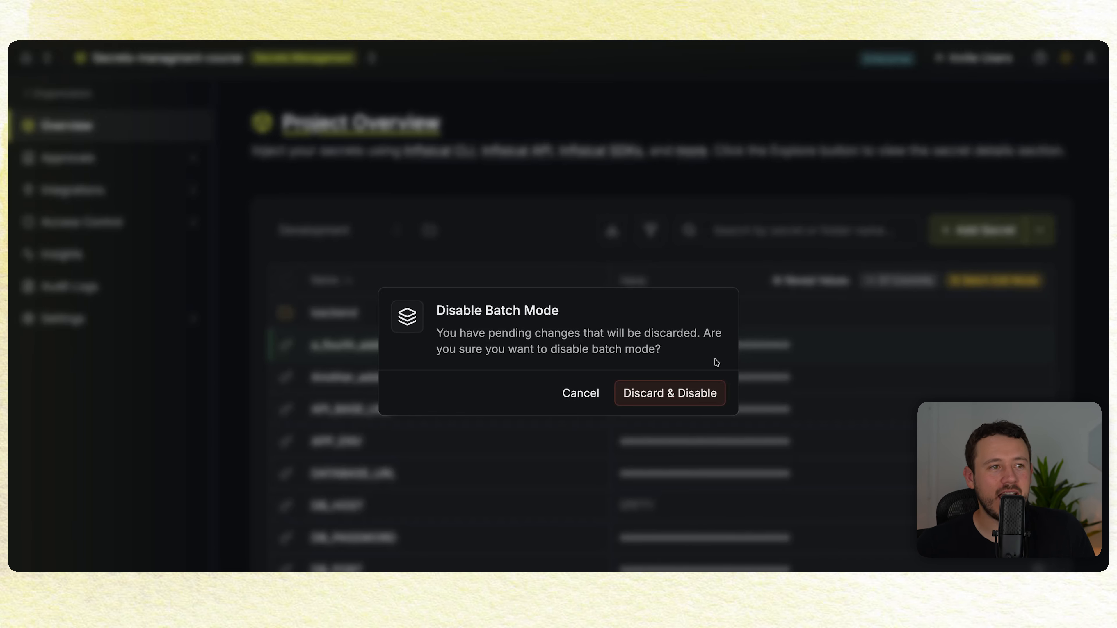
pyautogui.click(669, 393)
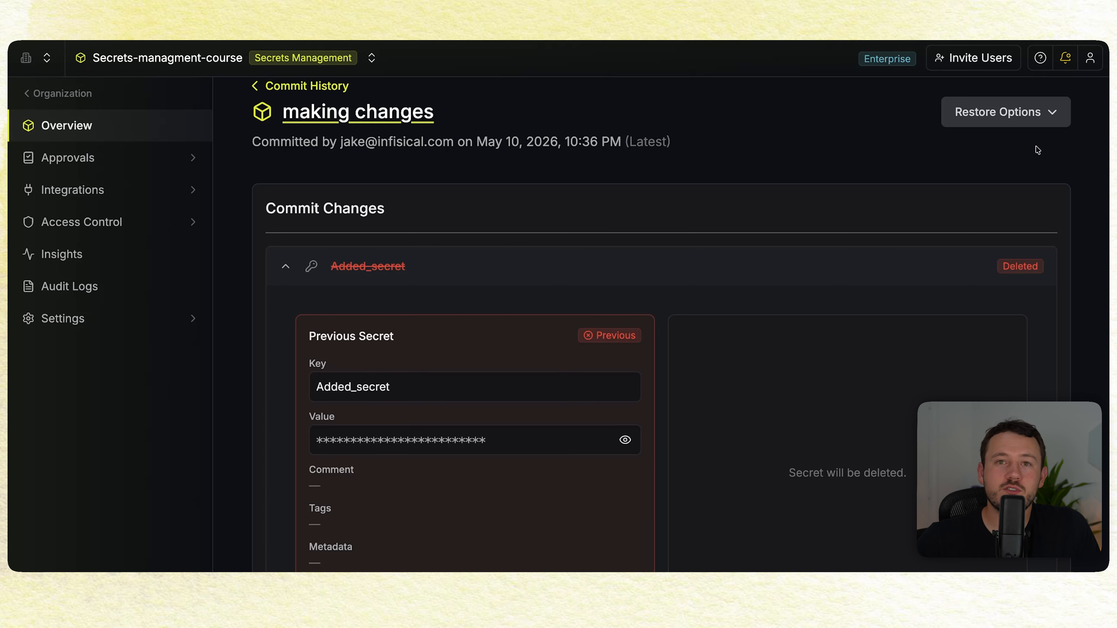
# Revert all changes made in the "making changes" commit, confirming with the word "revert"
pyautogui.click(1054, 113)
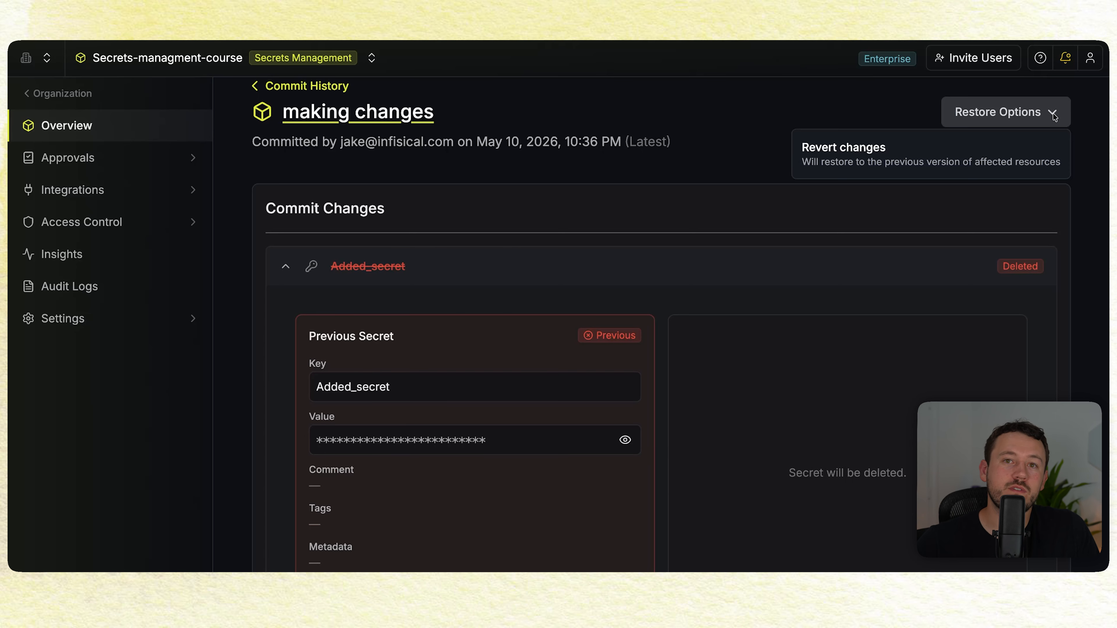
pyautogui.click(931, 165)
pyautogui.write('rever')
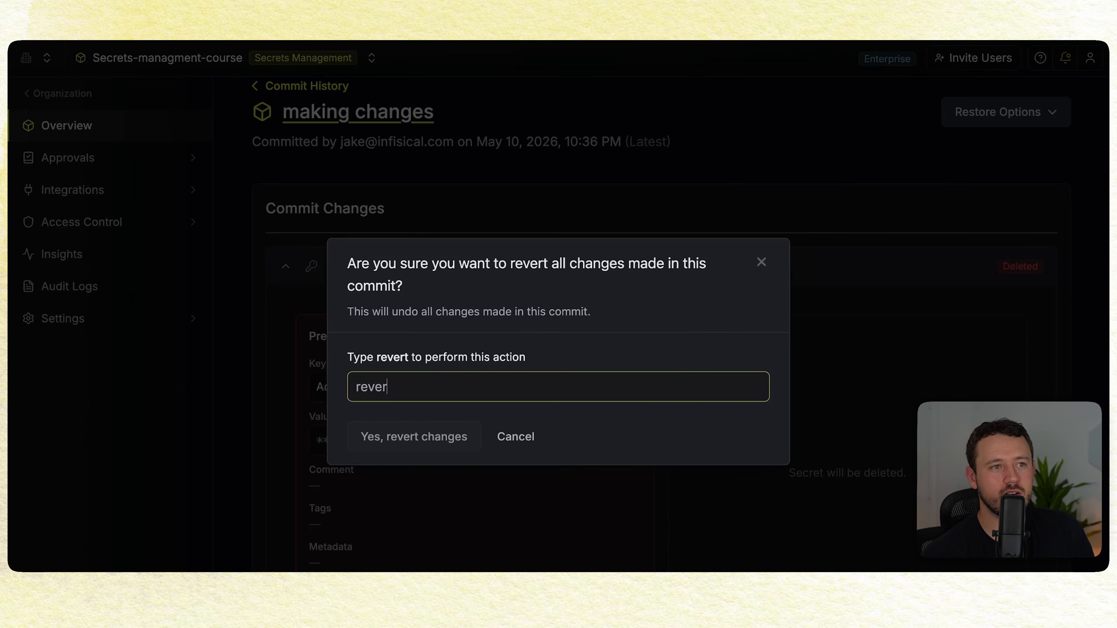
pyautogui.write('t')
pyautogui.click(429, 437)
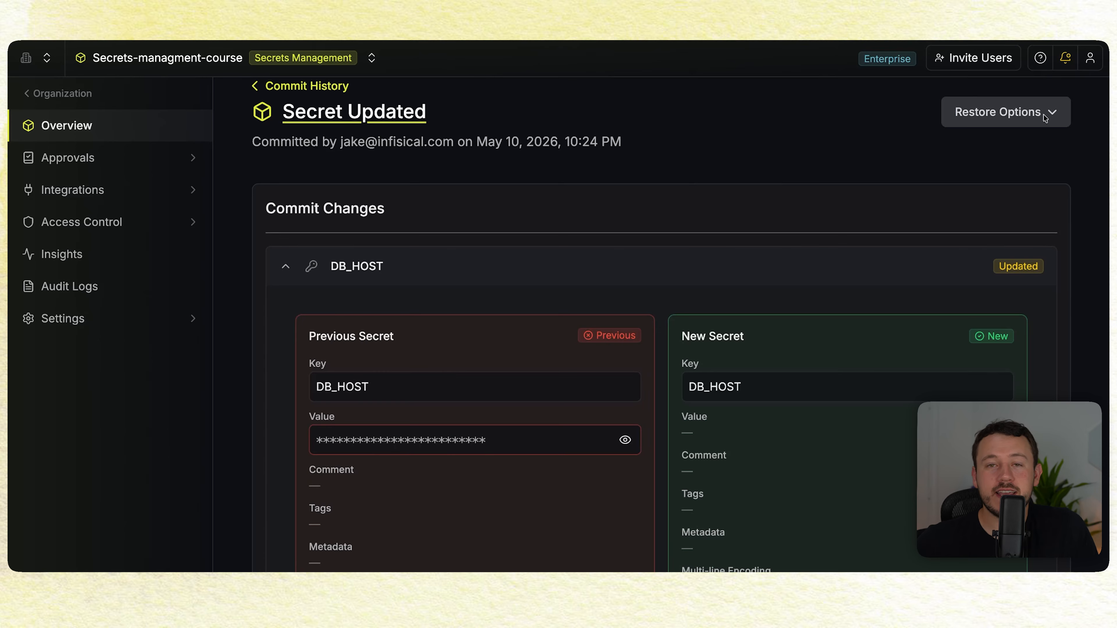
# Open the folder restore preview for the "Secret Updated" commit 944936fc and review the affected secrets
pyautogui.click(1044, 114)
pyautogui.click(914, 170)
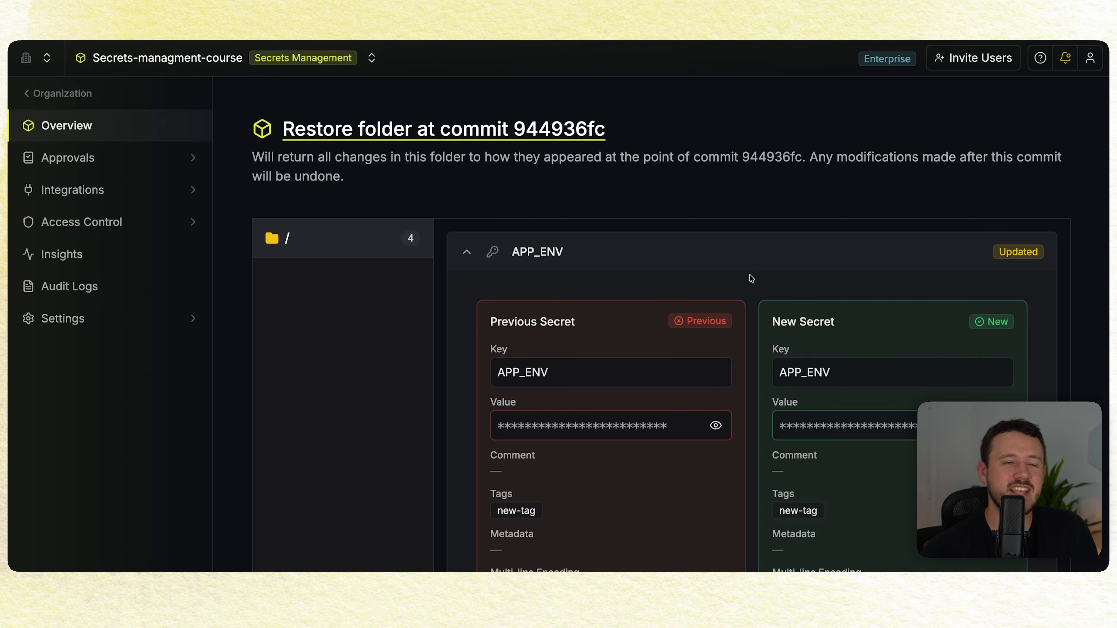
pyautogui.scroll(-5, 728, 303)
pyautogui.scroll(-10, 728, 304)
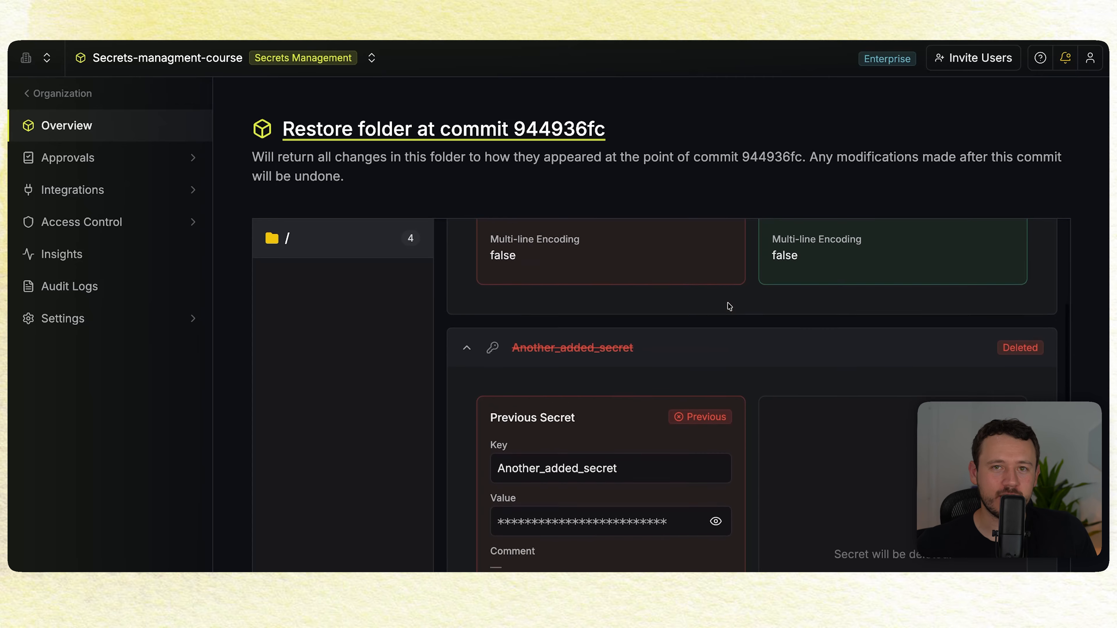
pyautogui.scroll(-10, 728, 303)
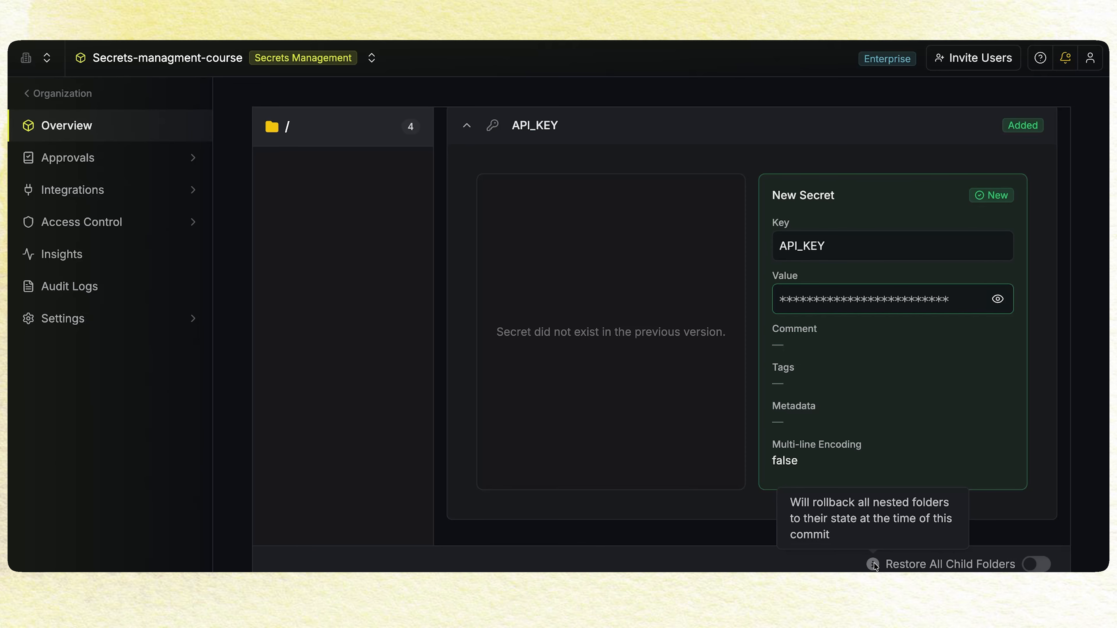
# Enable Restore All Child Folders and restore to commit 944936fc, confirming with the word "restore"
pyautogui.click(1034, 567)
pyautogui.scroll(-10, 1034, 569)
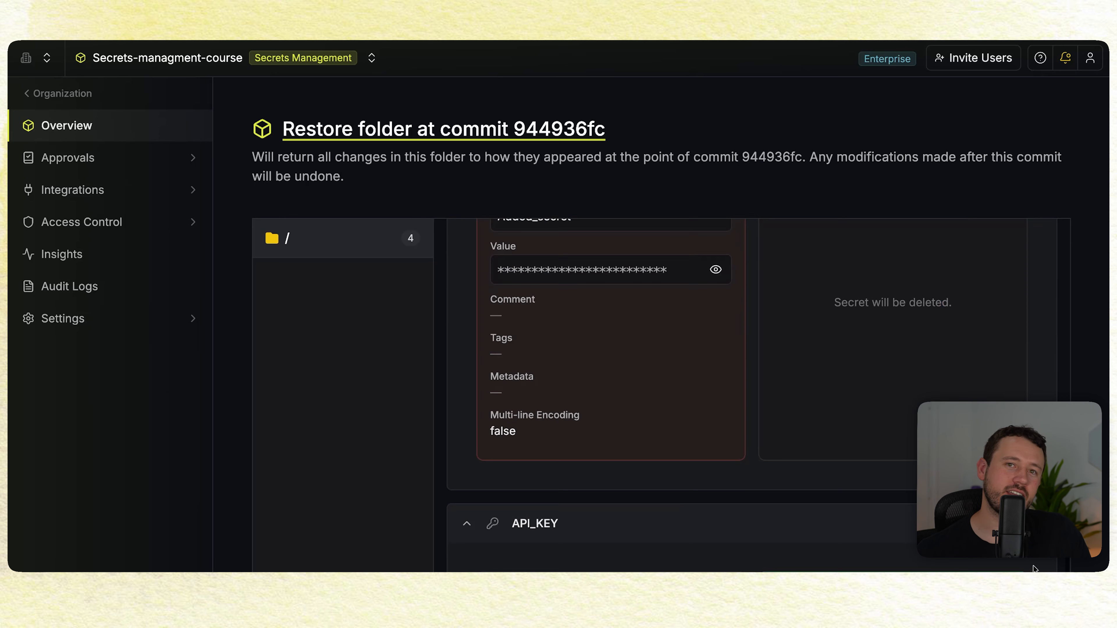
pyautogui.scroll(-8, 1033, 569)
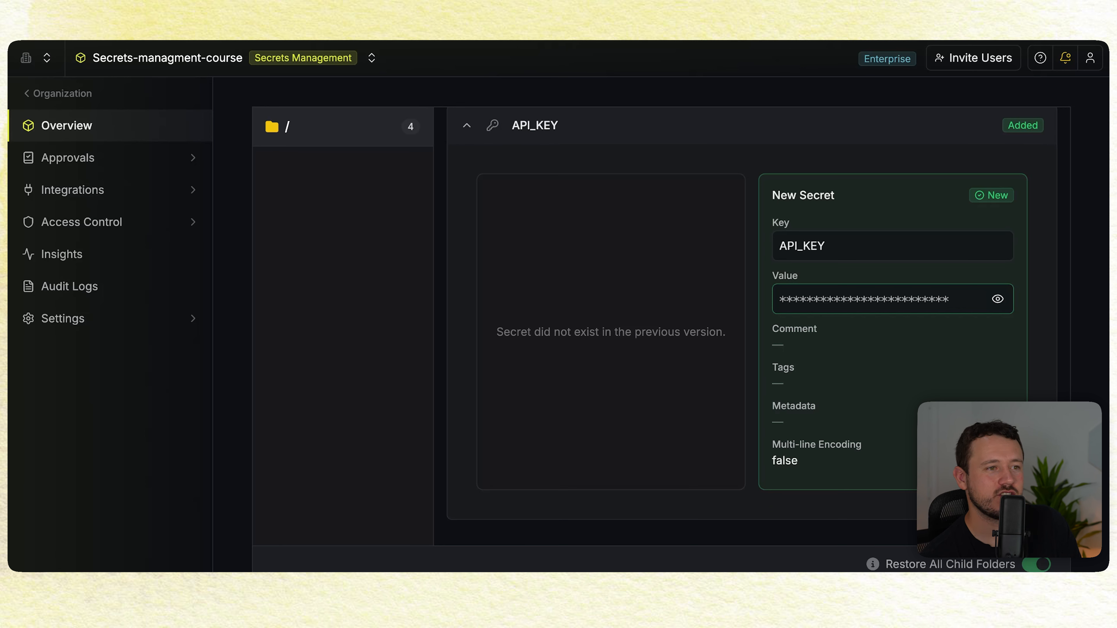
pyautogui.click(1030, 571)
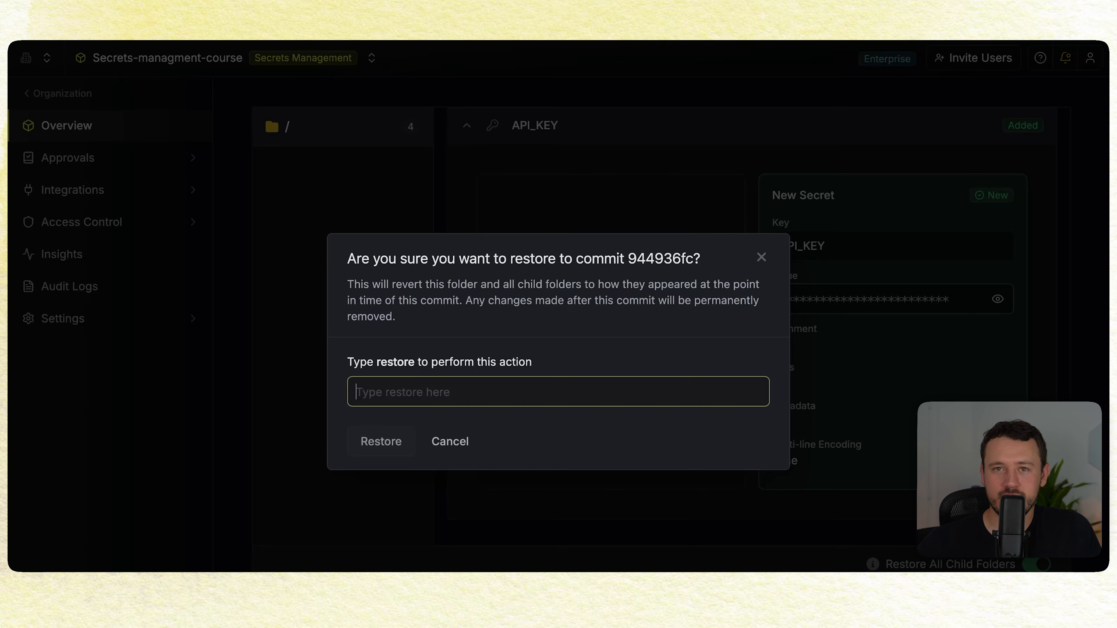
pyautogui.write('restore')
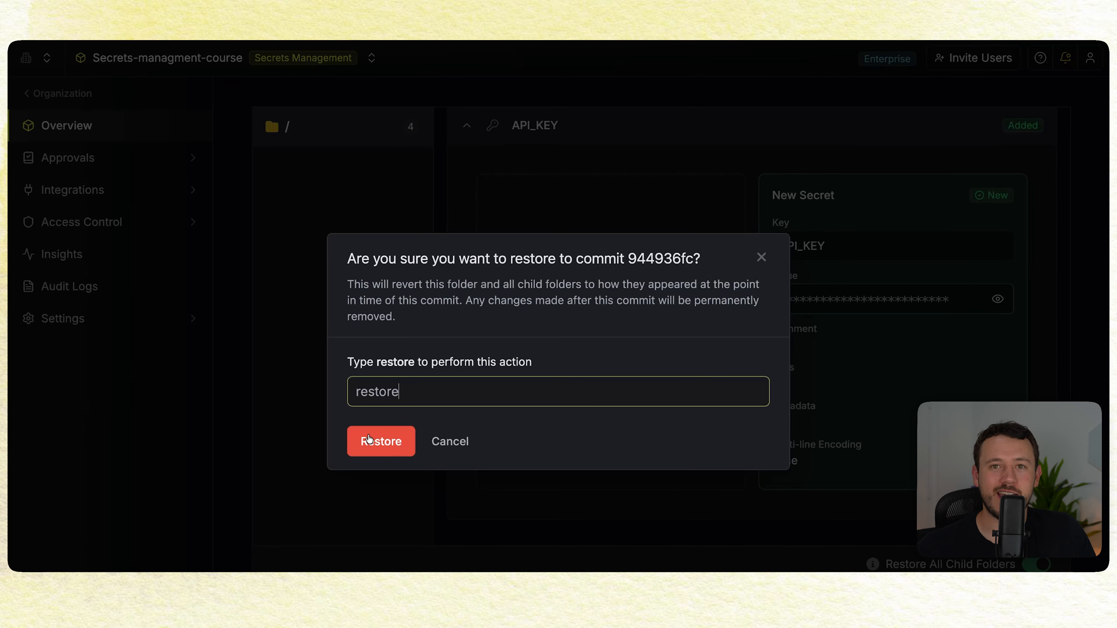
pyautogui.click(369, 440)
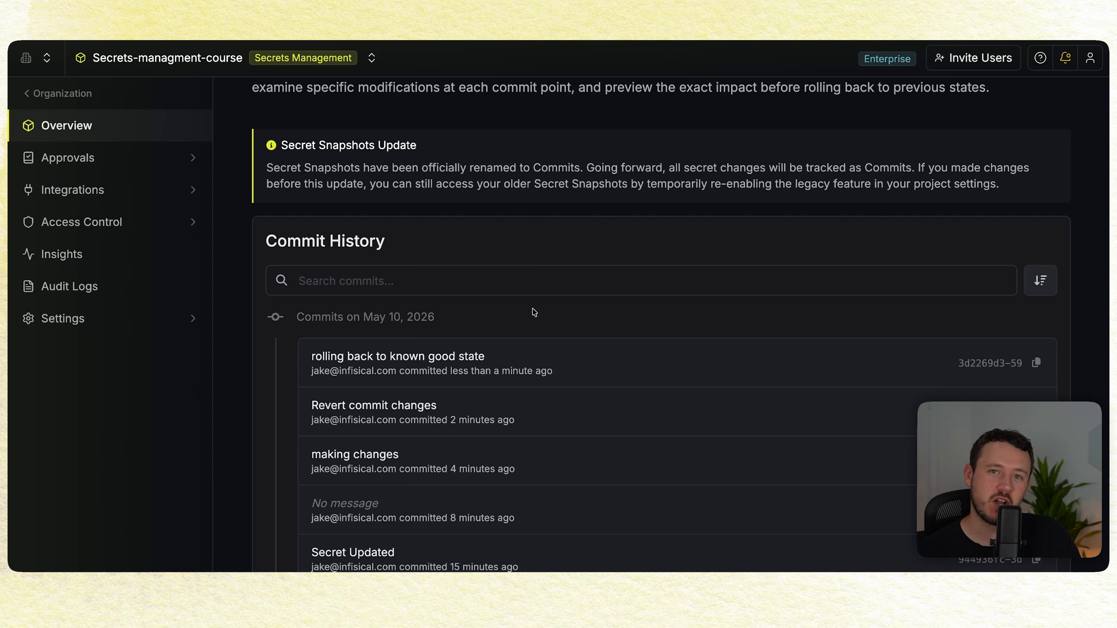
# In the project's Secrets Management settings, set the recent versions to keep to 99 and save
pyautogui.click(132, 320)
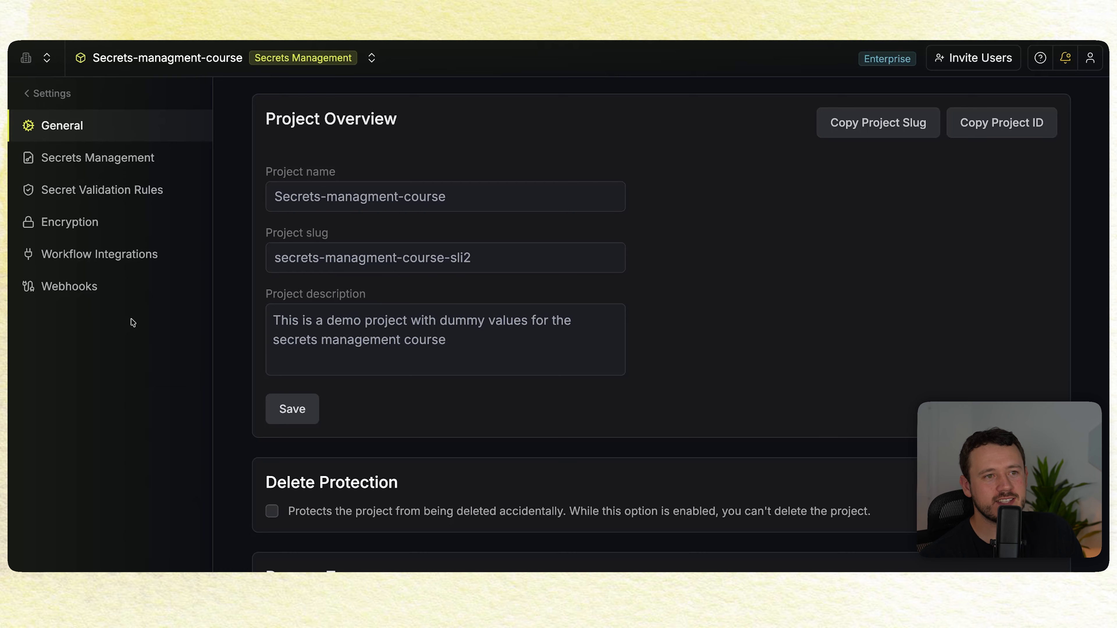
pyautogui.click(92, 164)
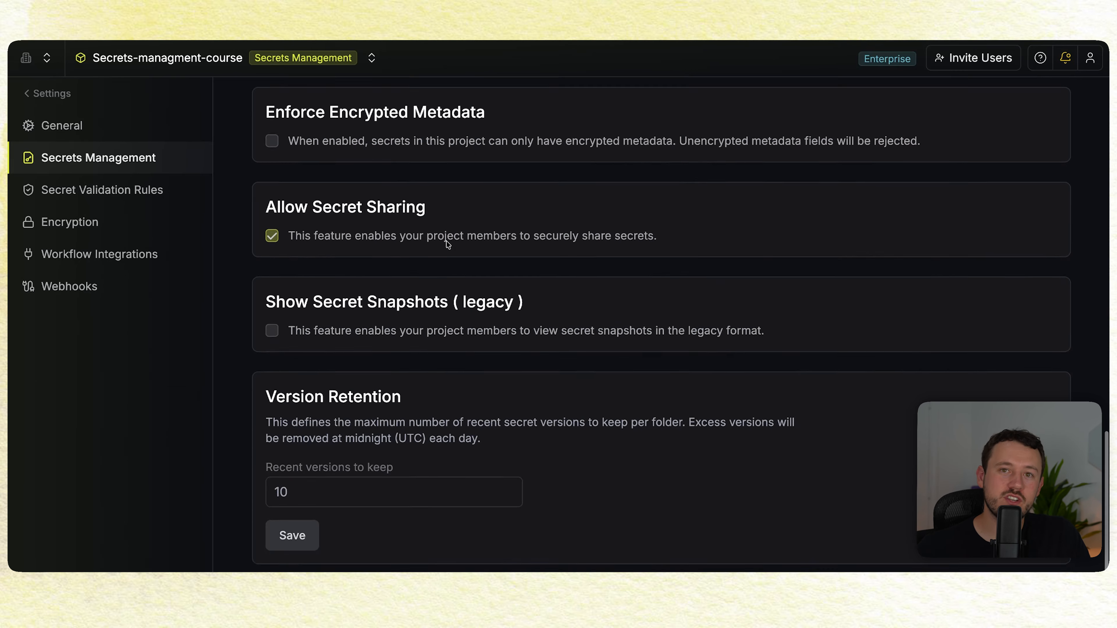
pyautogui.scroll(-2, 448, 244)
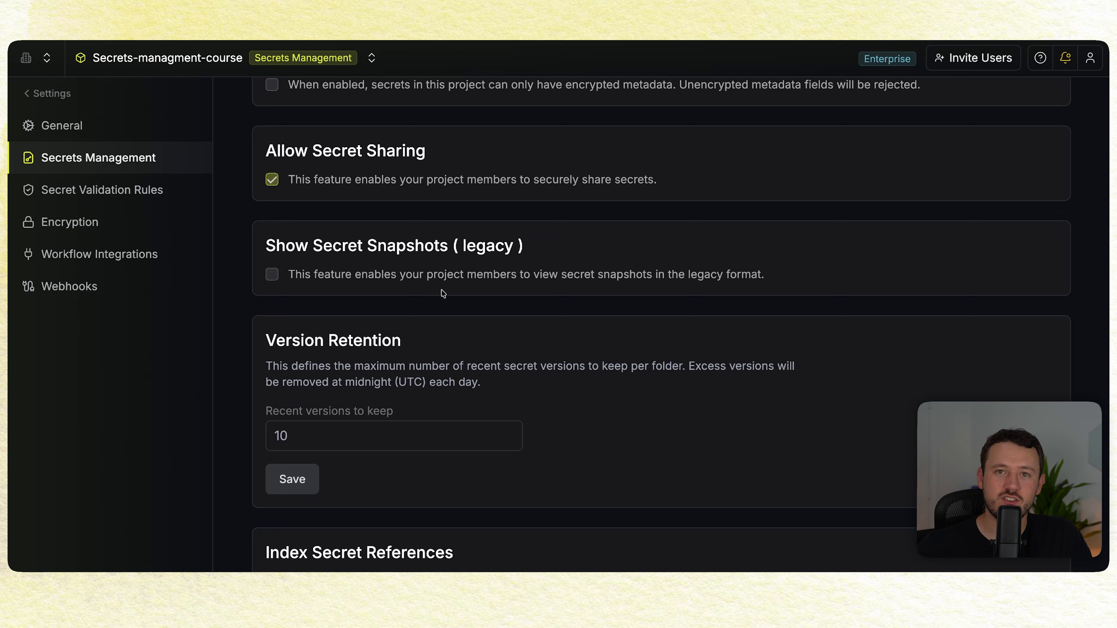
pyautogui.click(337, 441)
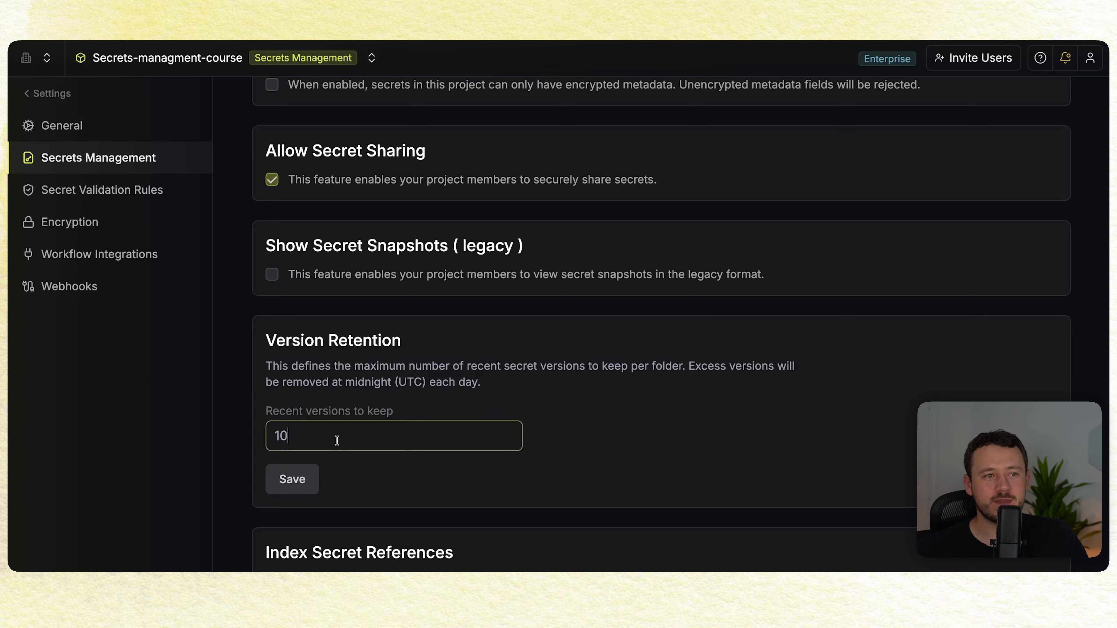
pyautogui.press('BackSpace')
pyautogui.press('BackSpace')
pyautogui.write('25')
pyautogui.press('BackSpace')
pyautogui.press('BackSpace')
pyautogui.write('99')
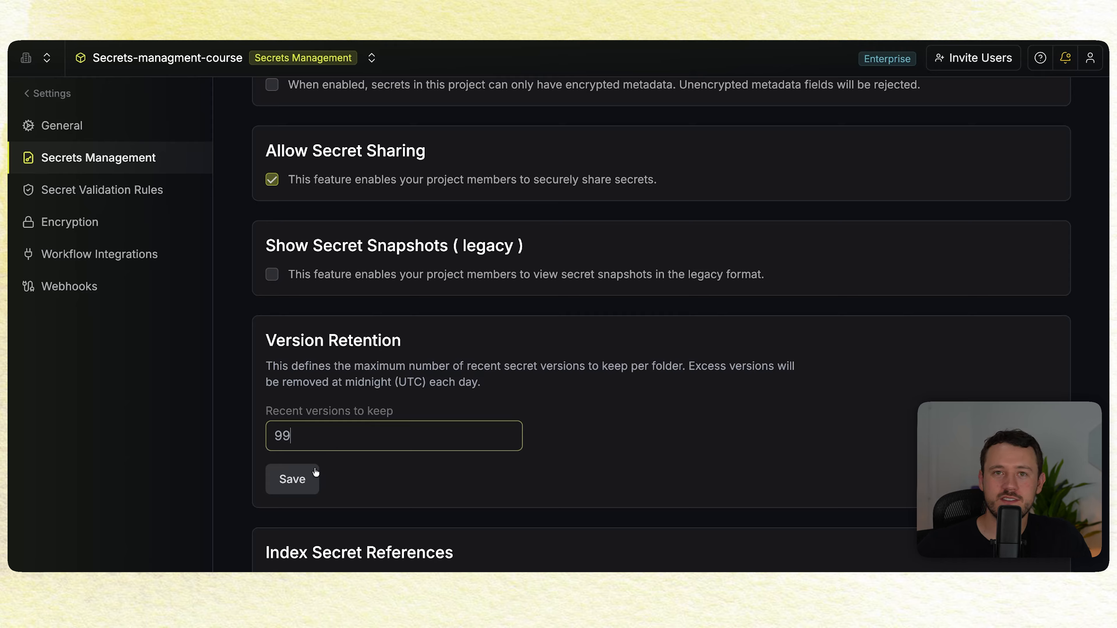
pyautogui.click(298, 482)
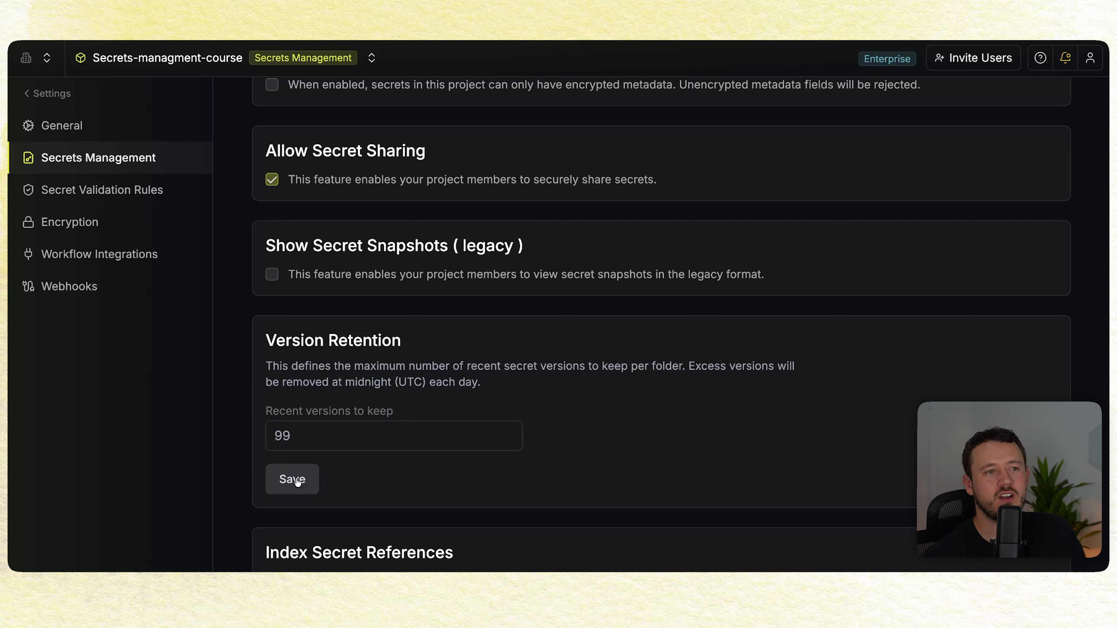